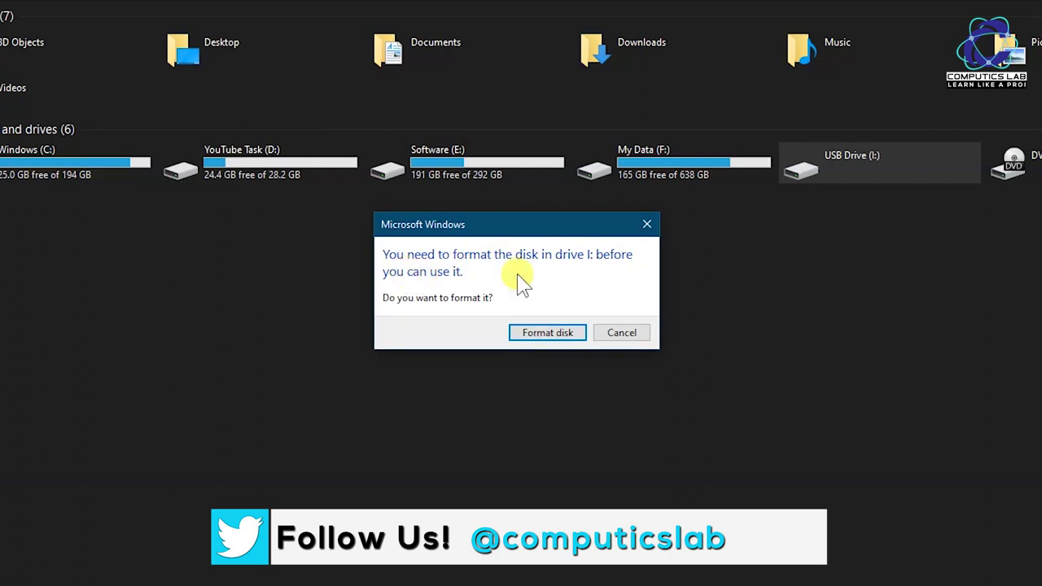
Open the format settings for USB Drive (I:) from the format prompt, keep the unknown capacity and restore the device defaults
left_click(568, 333)
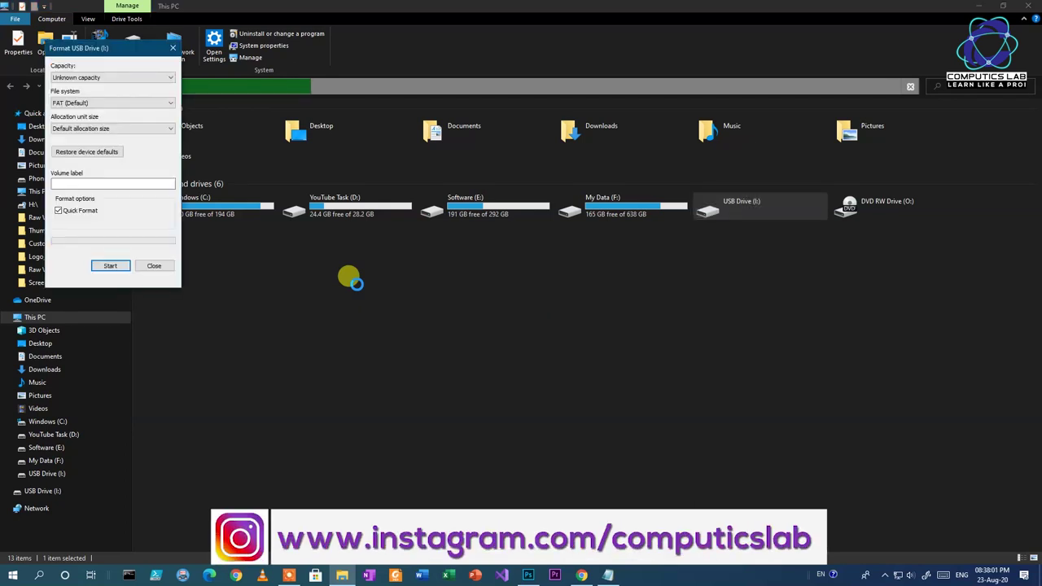
left_click(121, 77)
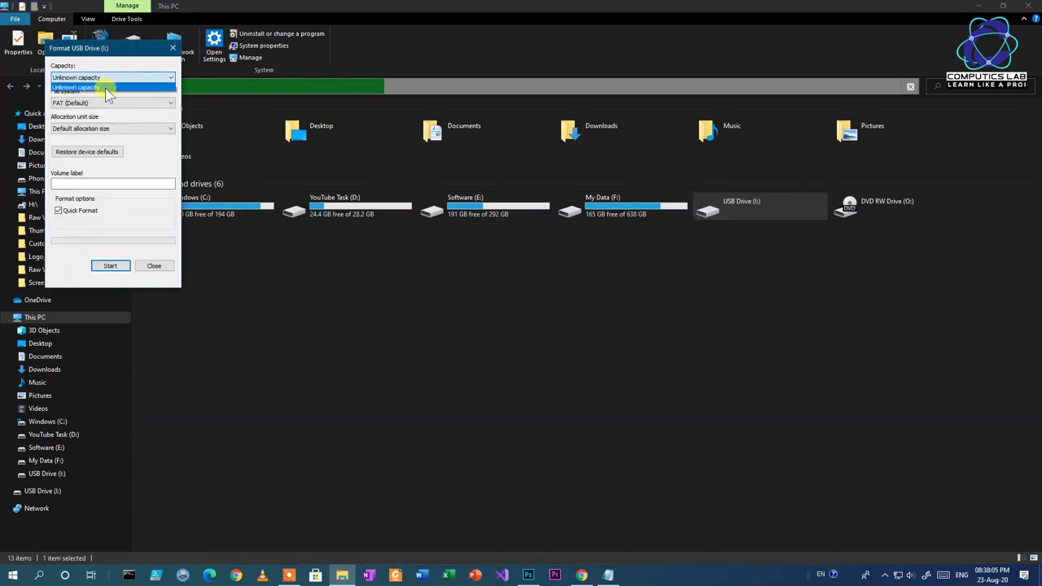
left_click(105, 88)
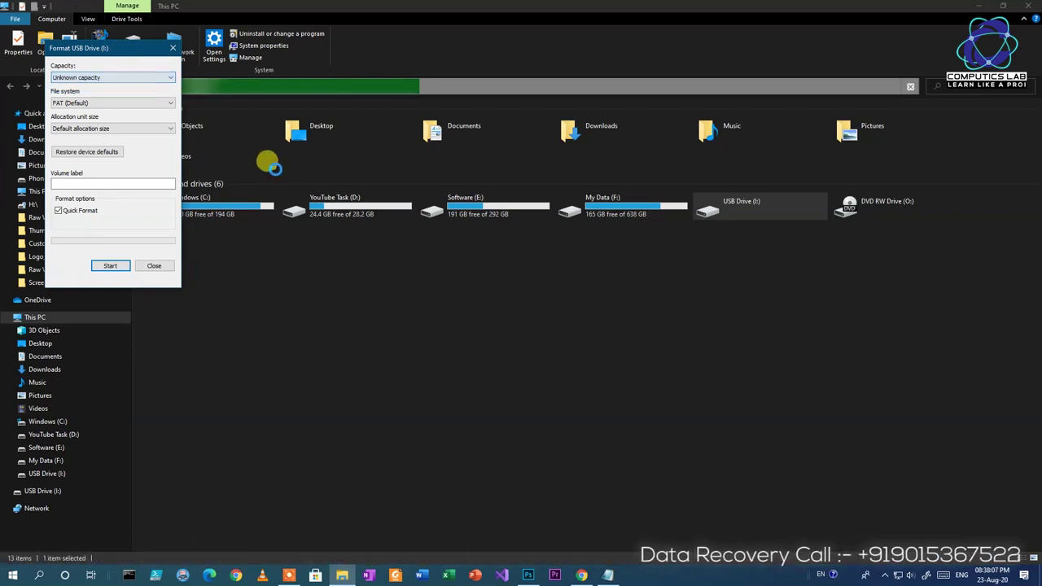
left_click_drag(138, 47, 272, 246)
left_click(260, 220)
left_click(242, 229)
left_click(247, 349)
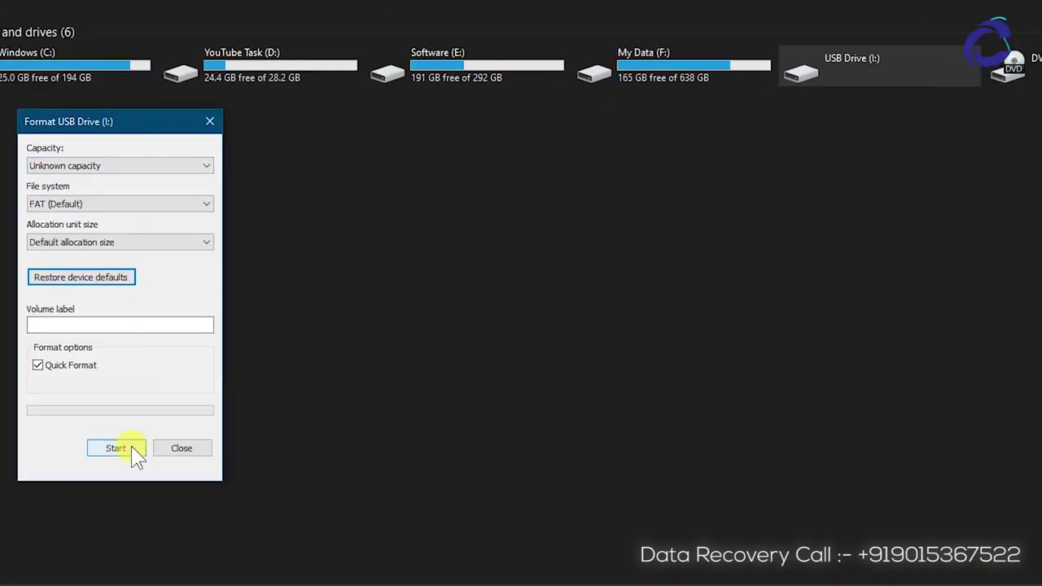
Try to quick-format USB Drive (I:) as NTFS, accepting the data-erase warning, and close the format settings
left_click(103, 204)
left_click(102, 218)
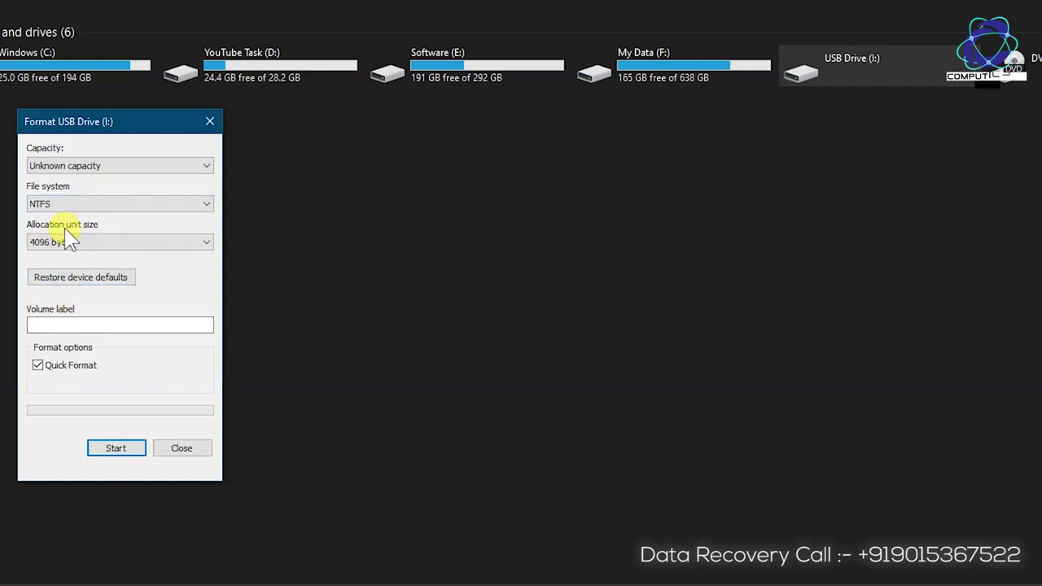
left_click(112, 448)
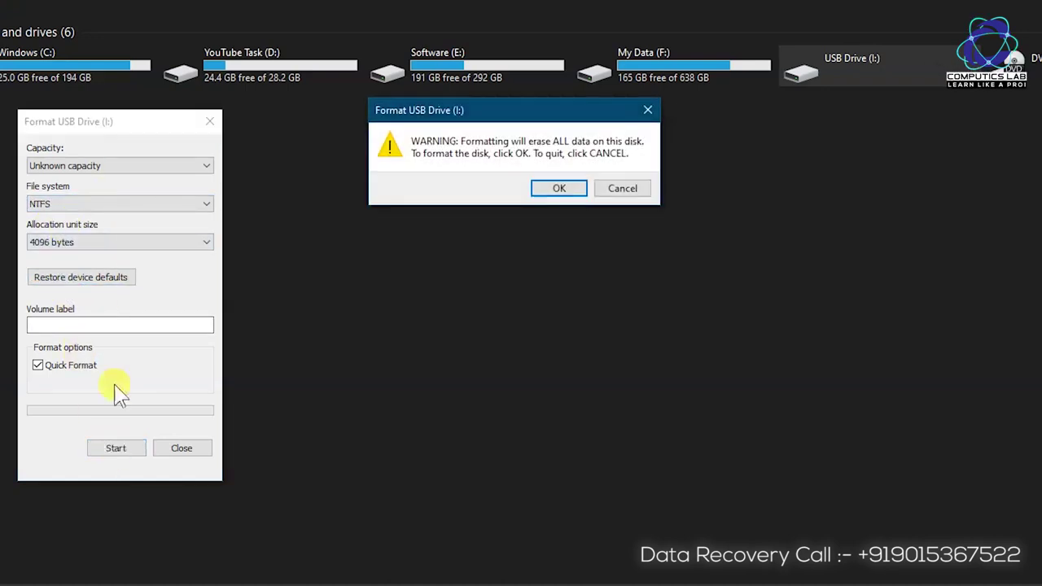
left_click(571, 193)
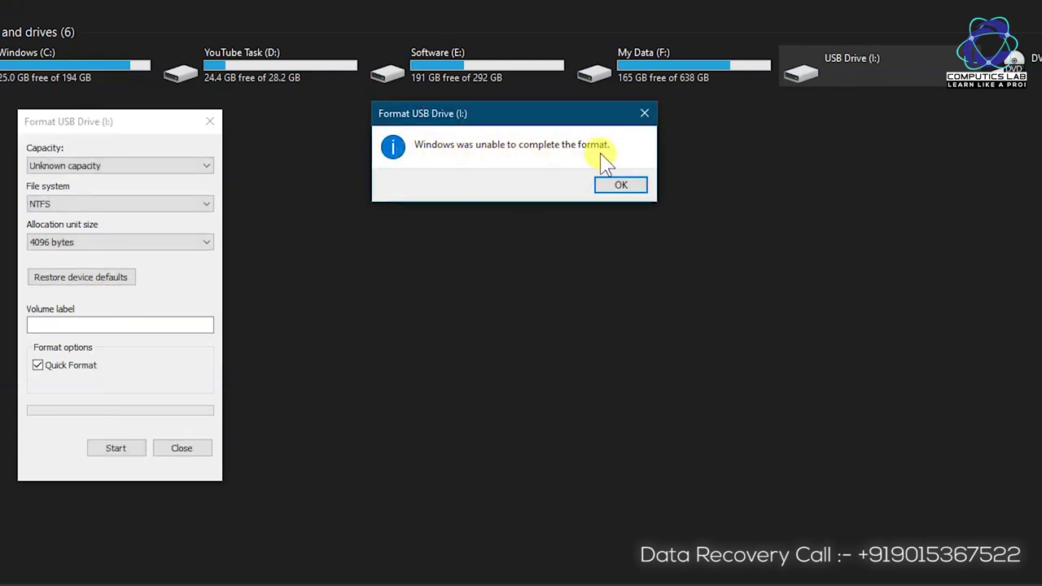
left_click(623, 186)
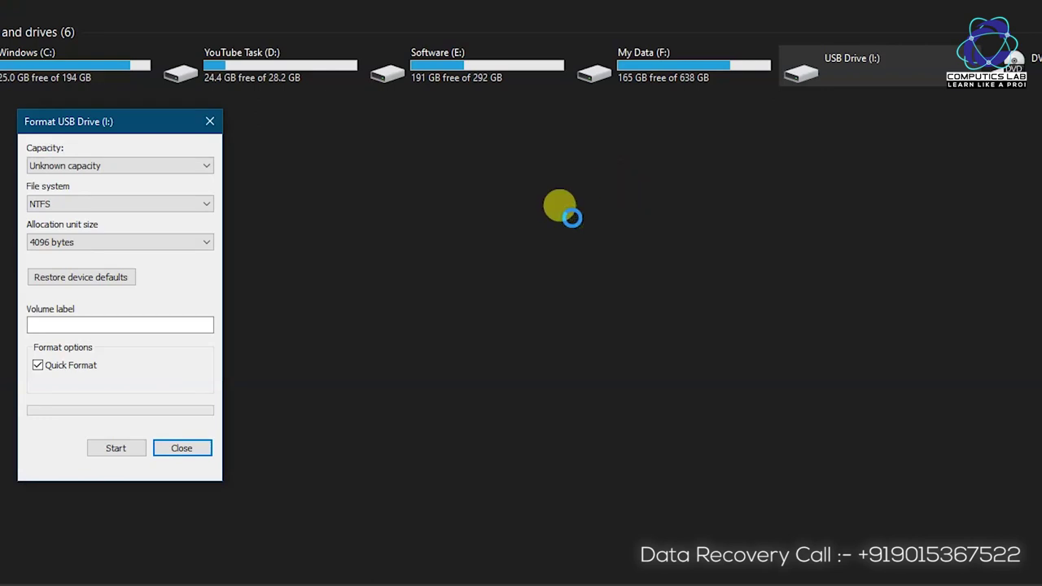
left_click(181, 447)
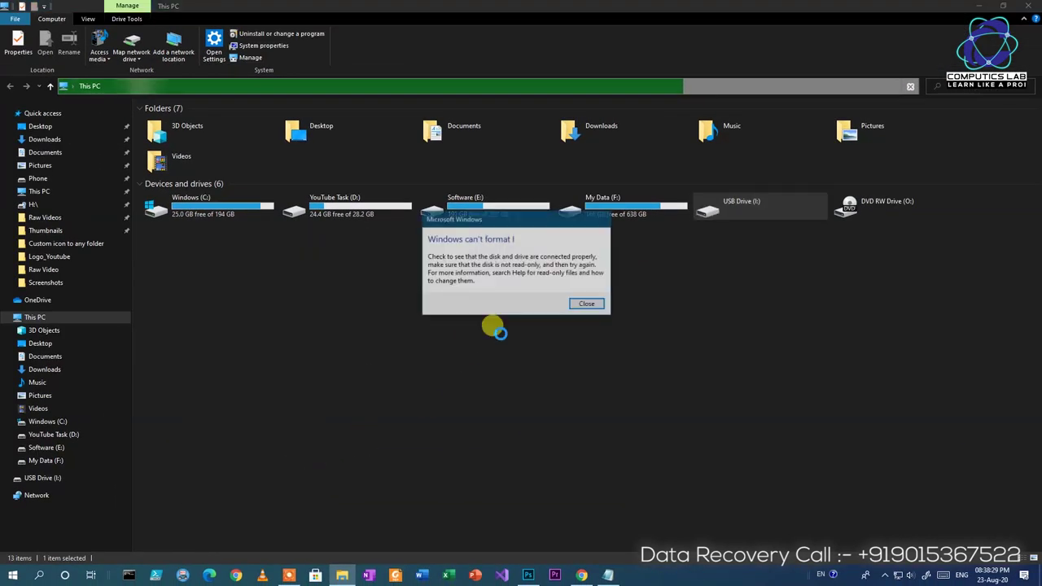
left_click(583, 304)
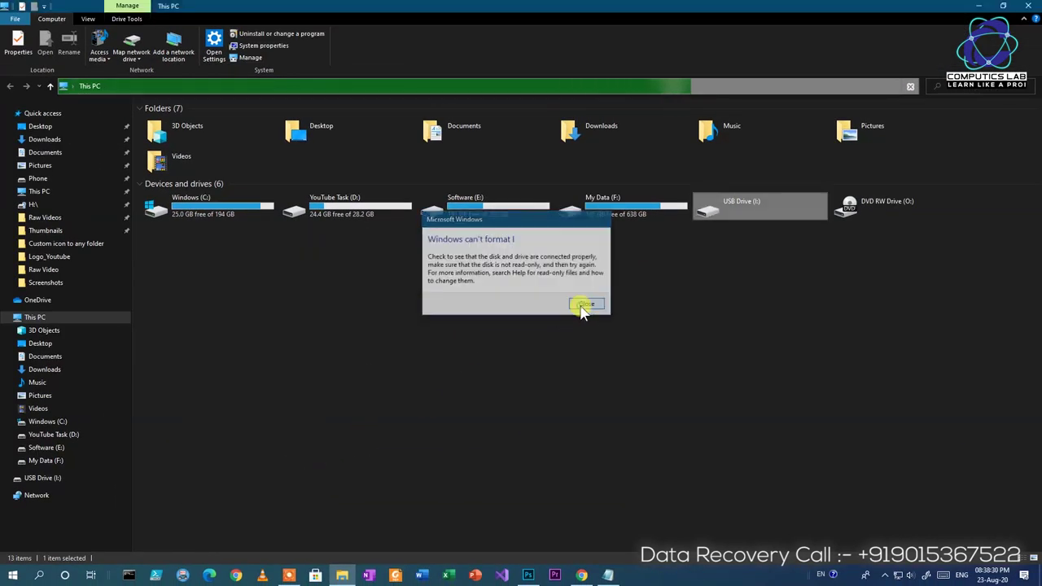
Reopen the format settings for USB Drive (I:) and try a quick format as exFAT
right_click(744, 208)
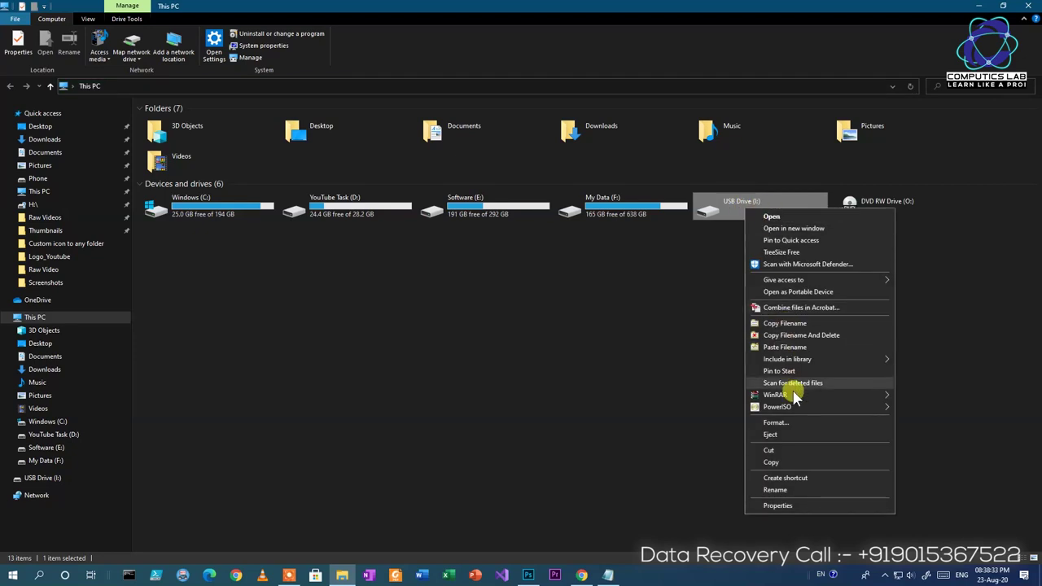
left_click(797, 424)
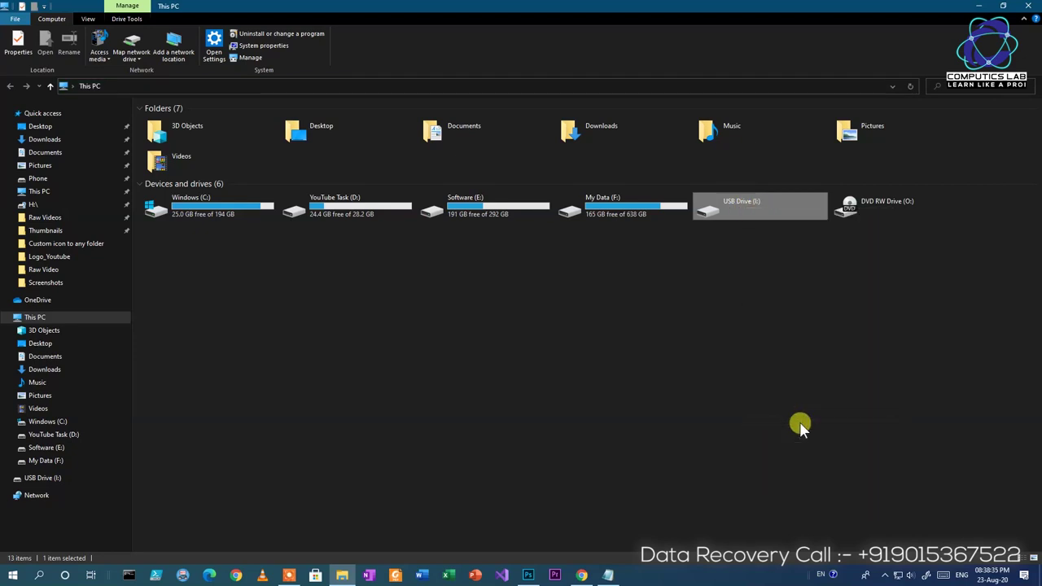
left_click_drag(135, 167, 615, 251)
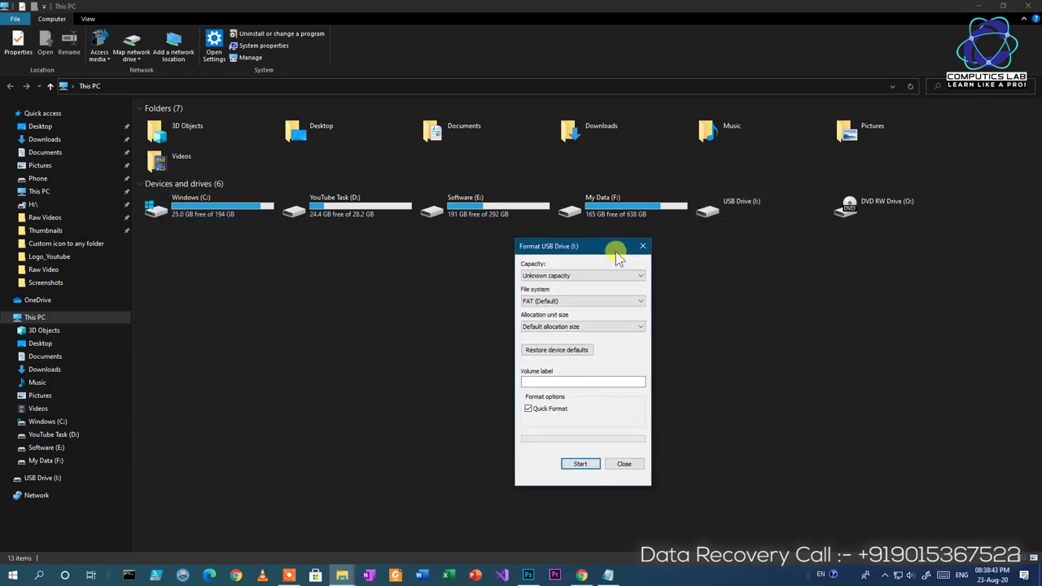
left_click(570, 301)
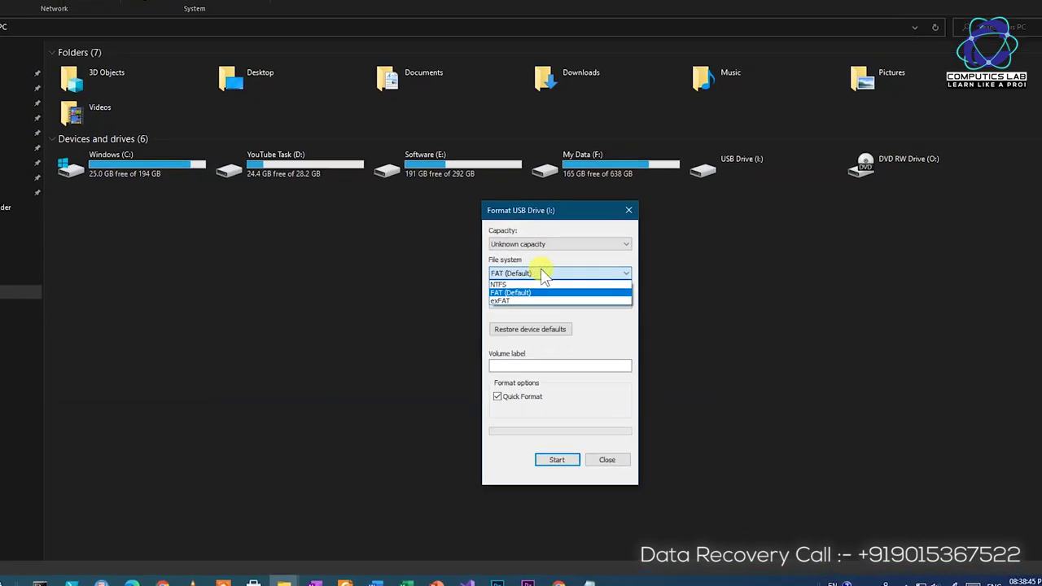
left_click(505, 270)
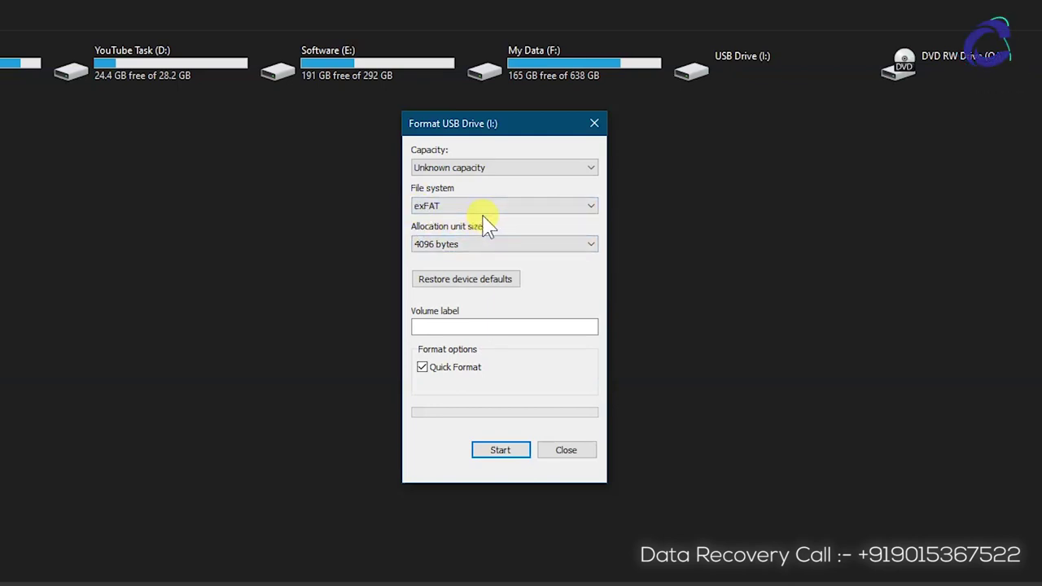
left_click(493, 452)
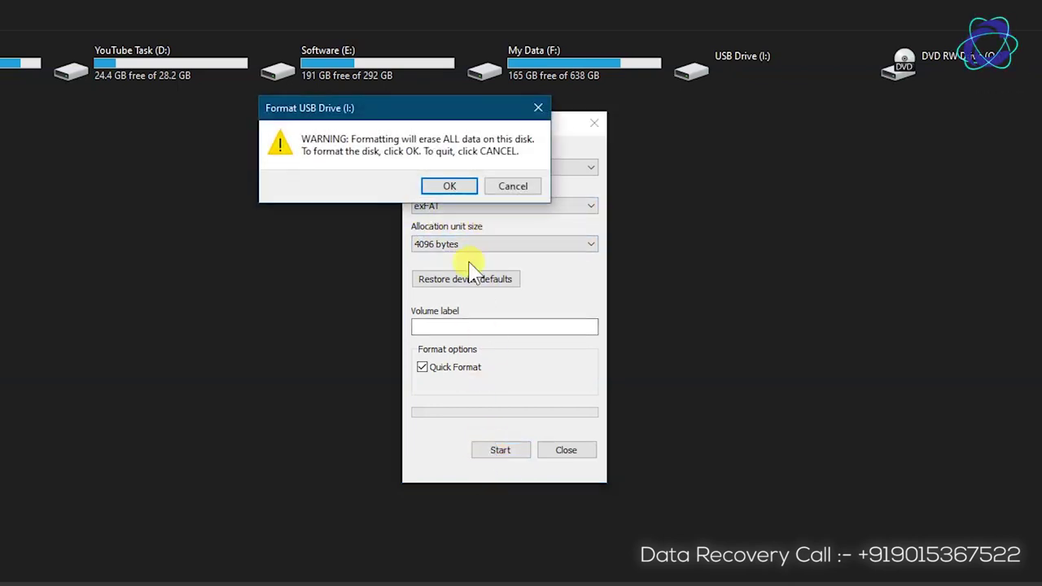
left_click(447, 188)
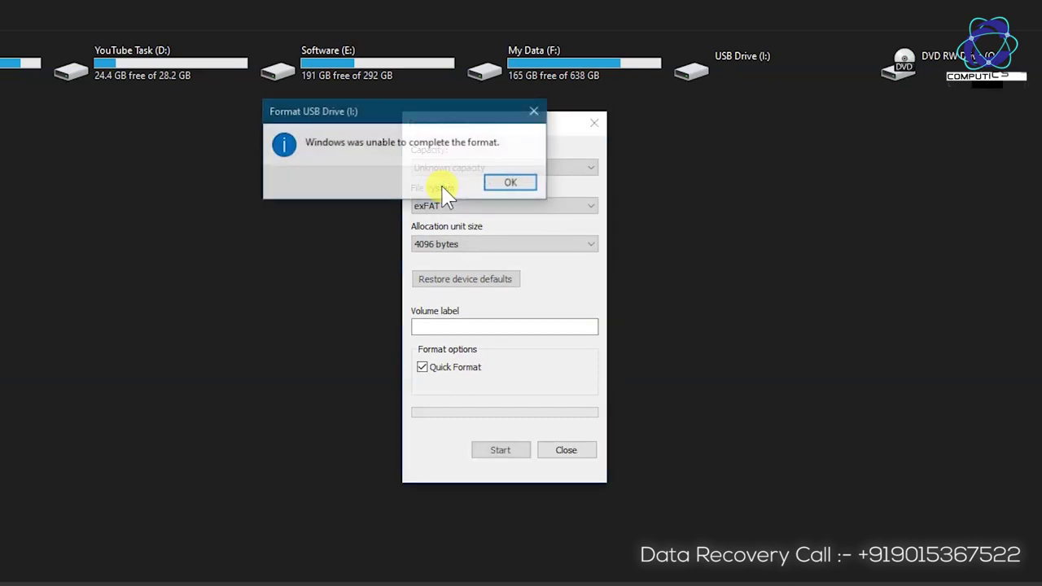
left_click(514, 184)
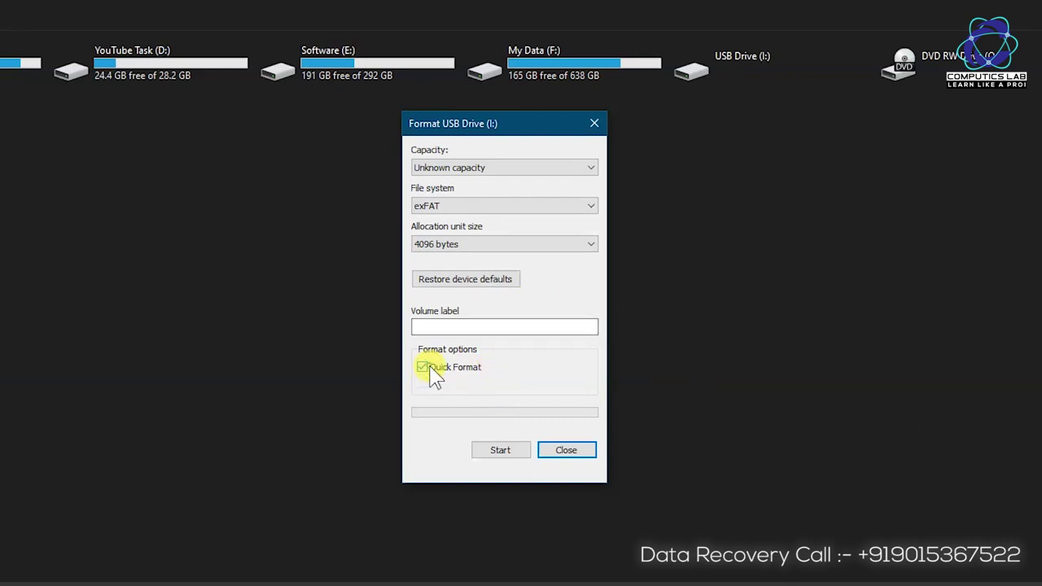
Try to format USB Drive (I:) as exFAT with Quick Format turned off, and close the format settings
left_click(508, 450)
left_click(432, 185)
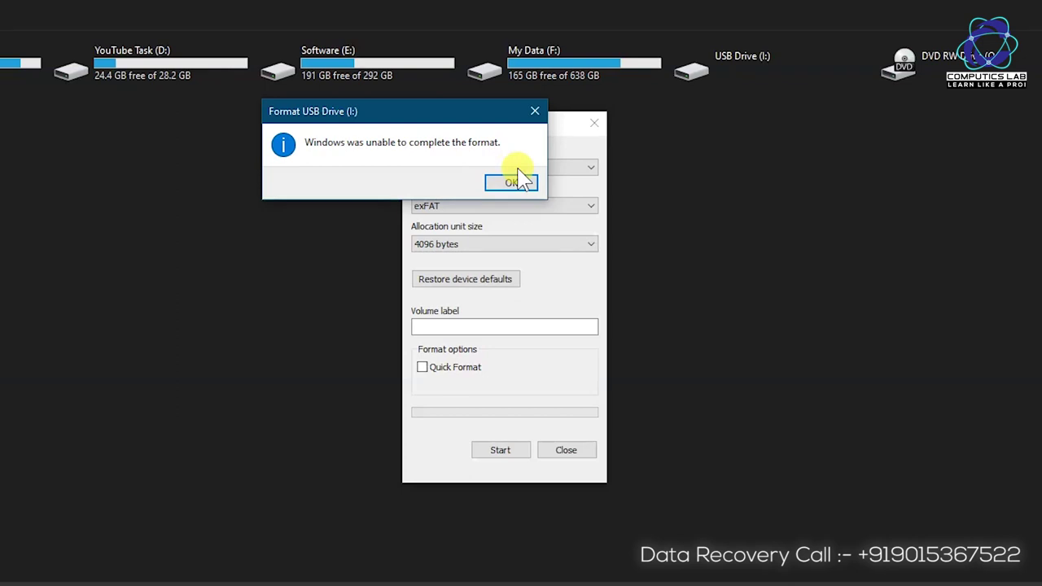
left_click(519, 182)
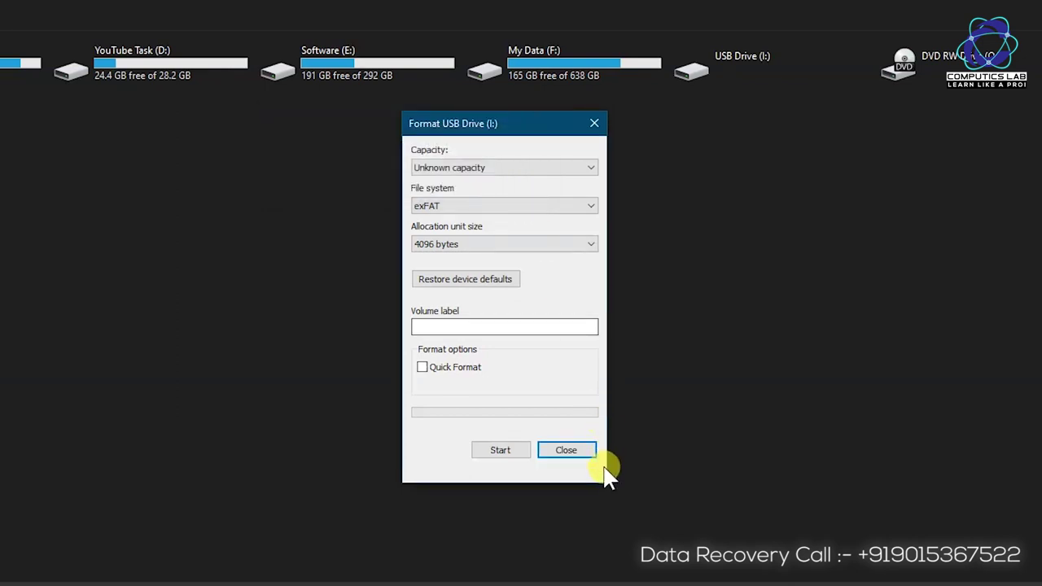
left_click(580, 452)
Eject USB Drive (I:) and refresh the This PC view
right_click(735, 71)
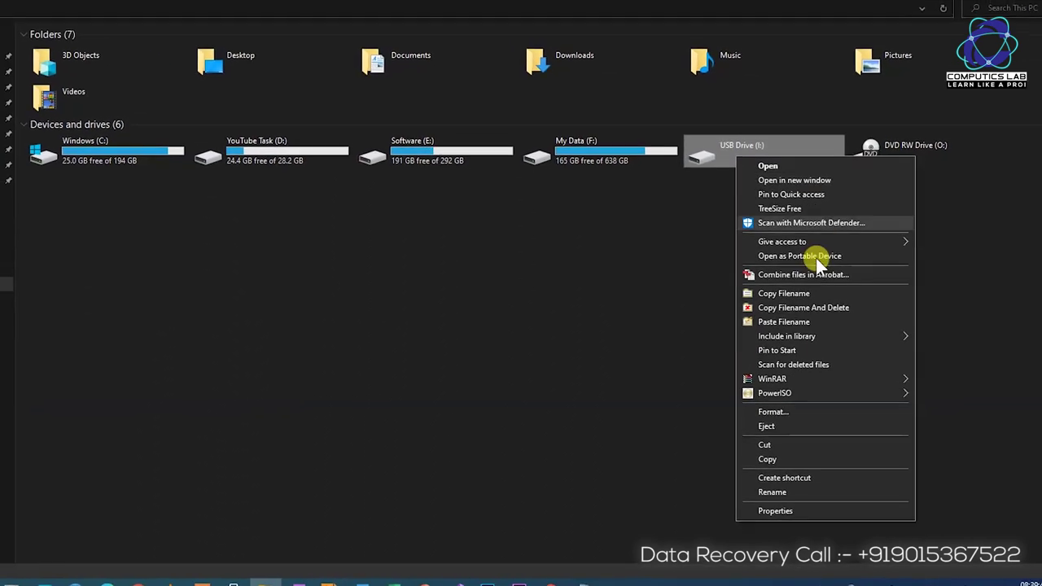
left_click(836, 425)
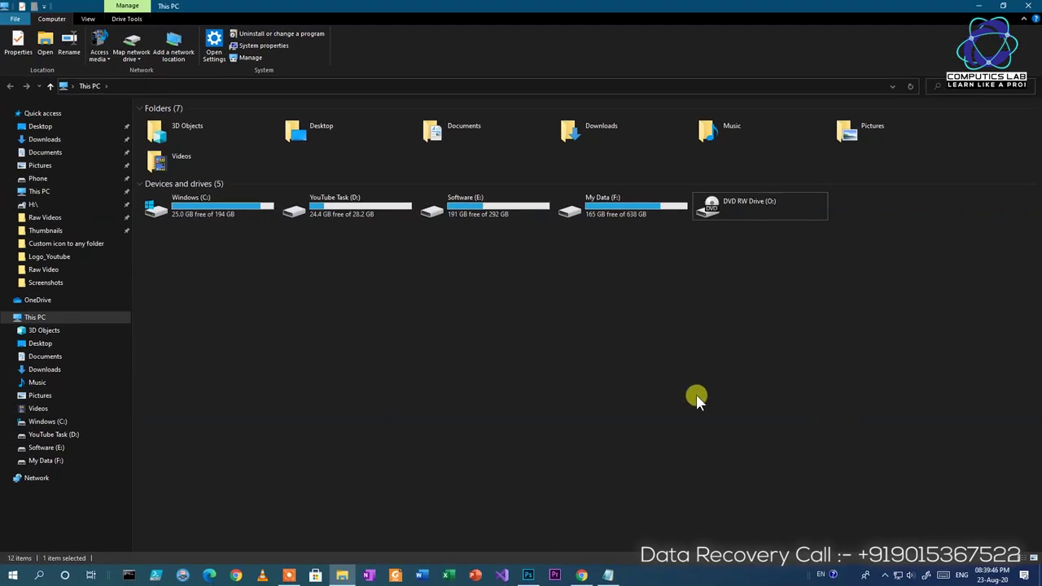
left_click(727, 429)
right_click(693, 298)
left_click(706, 337)
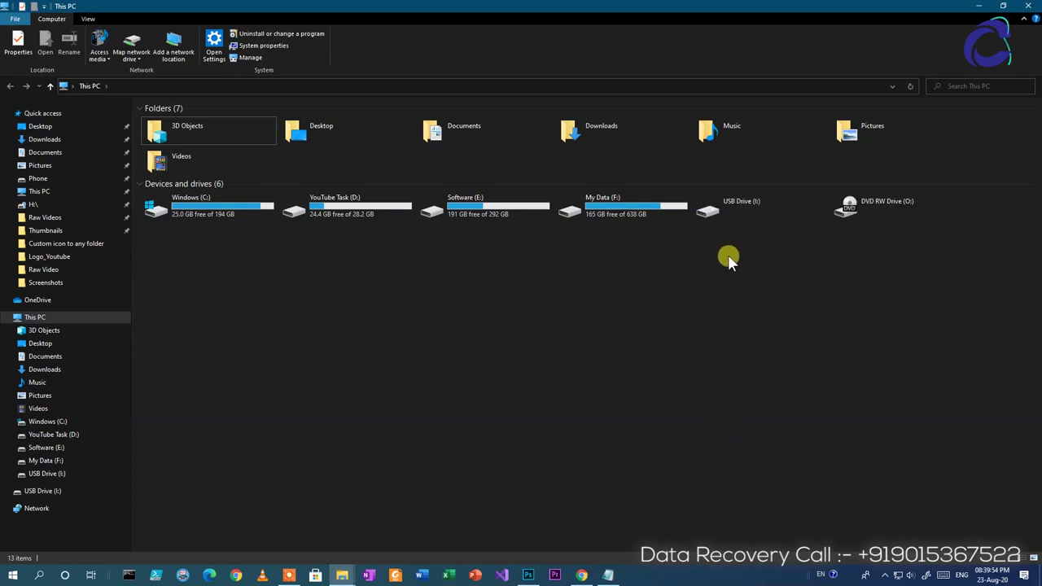
Bring the pending format prompt for drive I: to the front and cancel it
left_click(344, 575)
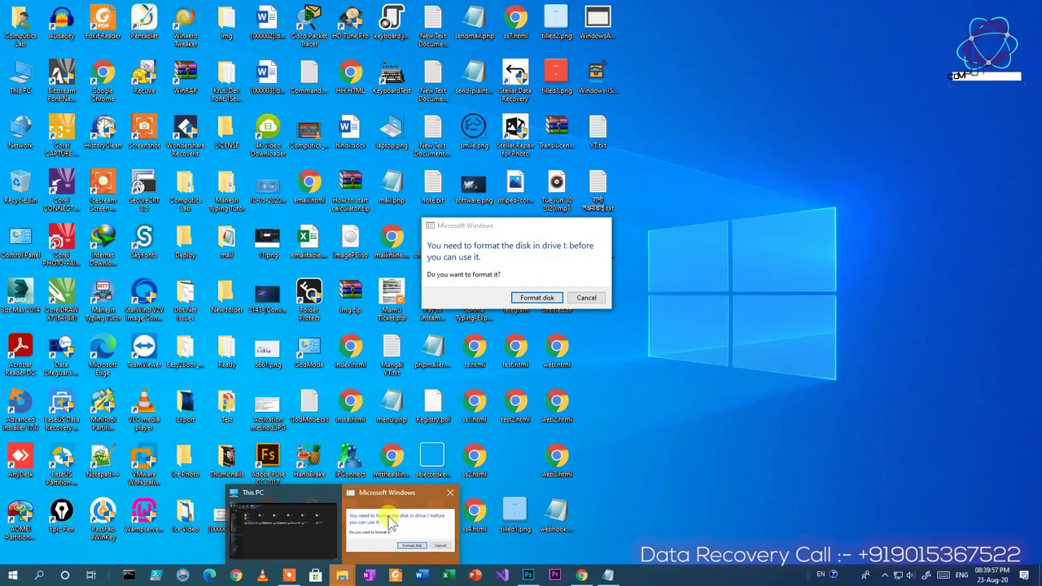
left_click(388, 518)
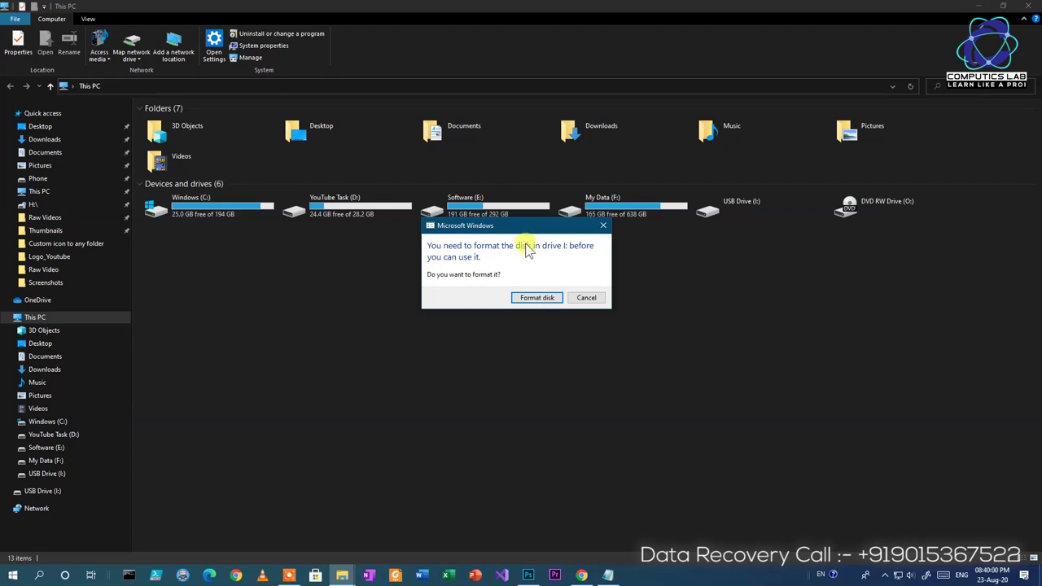
left_click_drag(524, 225, 526, 236)
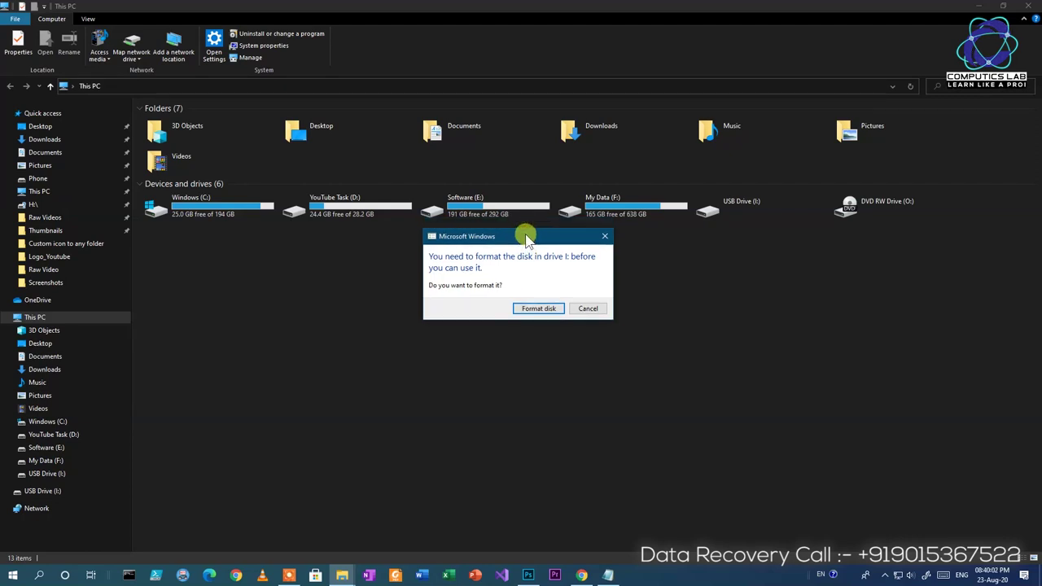
left_click(587, 309)
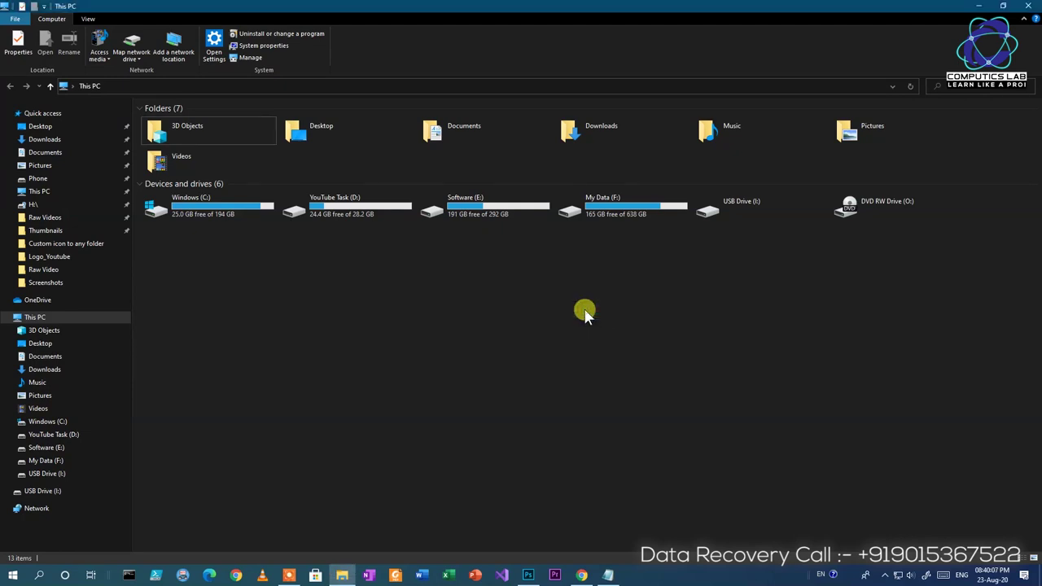
Switch to Command Prompt, launch diskpart and run list disk to show the connected disks
left_click(129, 575)
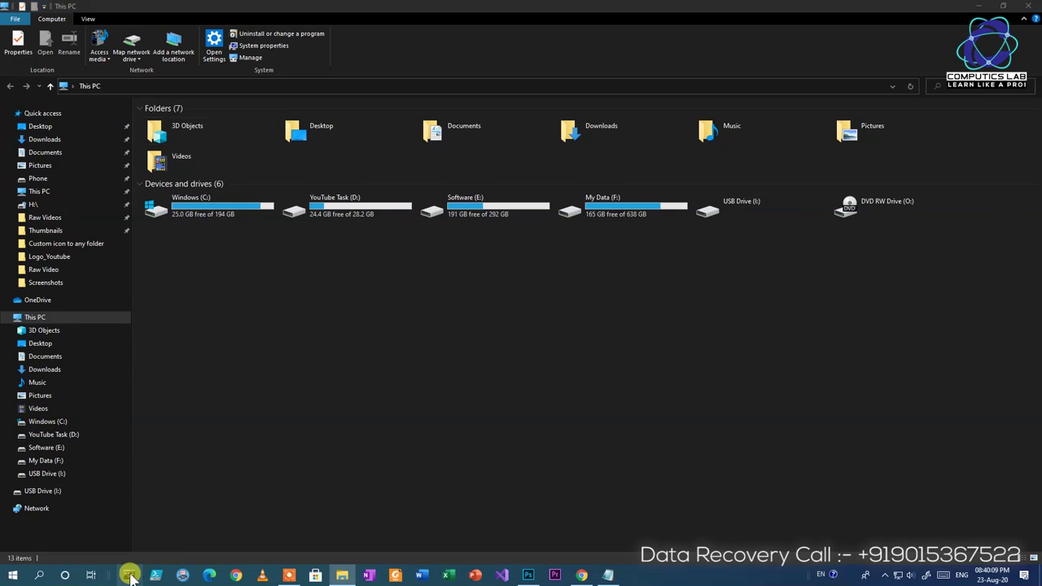
left_click_drag(414, 124, 367, 137)
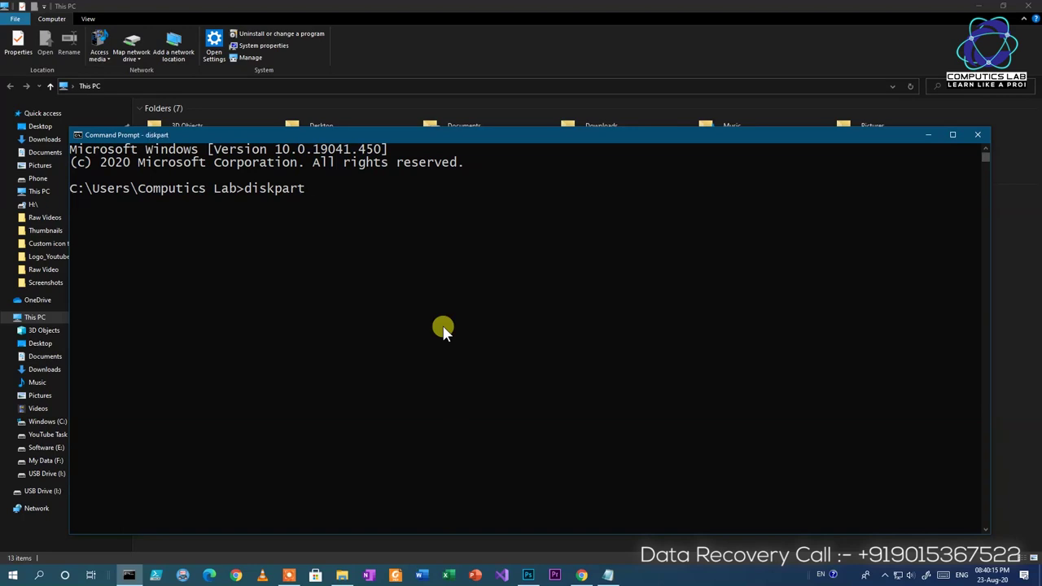
key("Return")
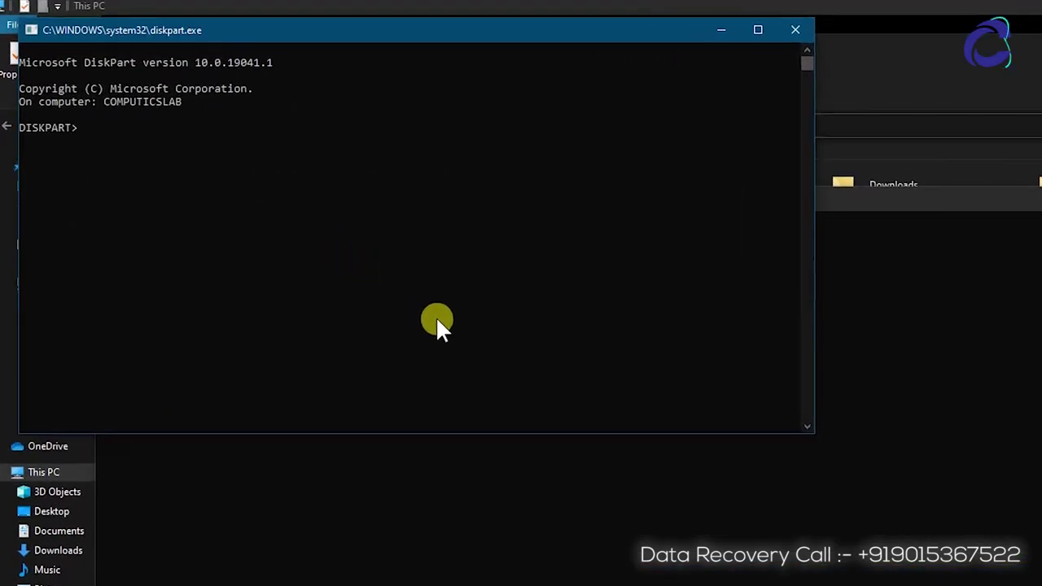
type("list disk")
key("Return")
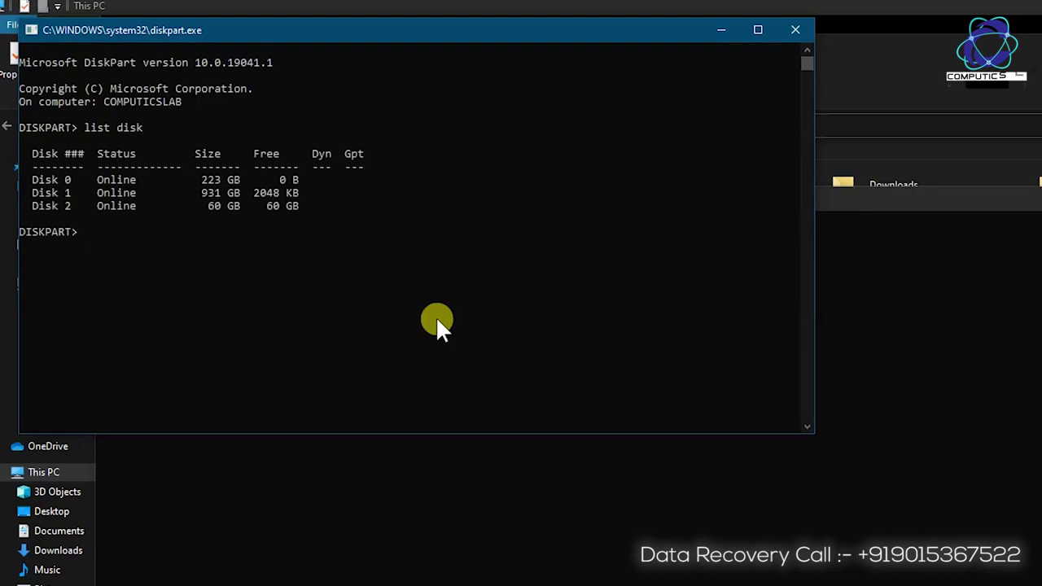
Select the 60 GB USB disk in DiskPart with the command select disk 2
type("select di")
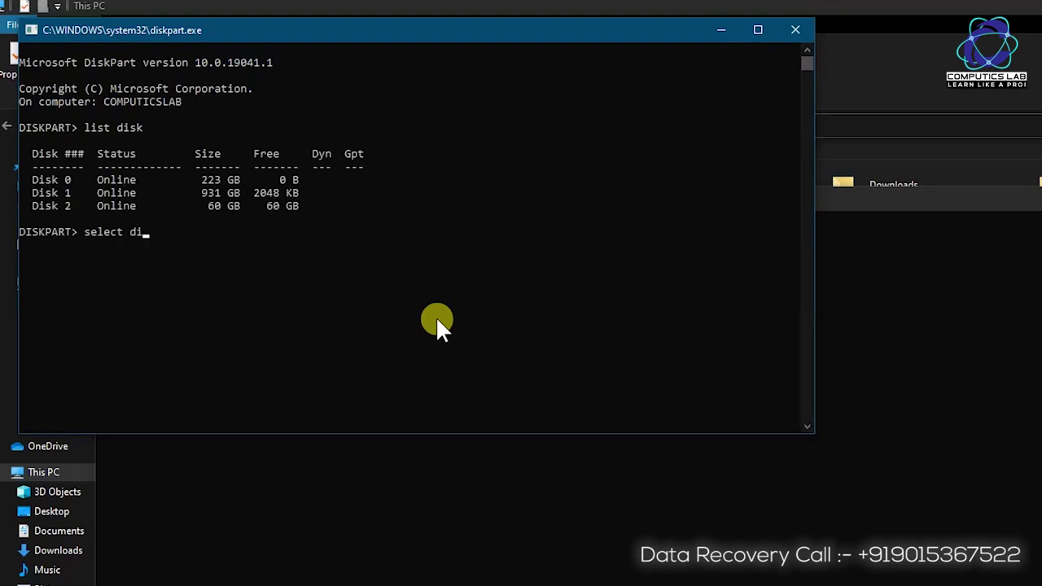
type("sk 2")
left_click_drag(27, 205, 316, 201)
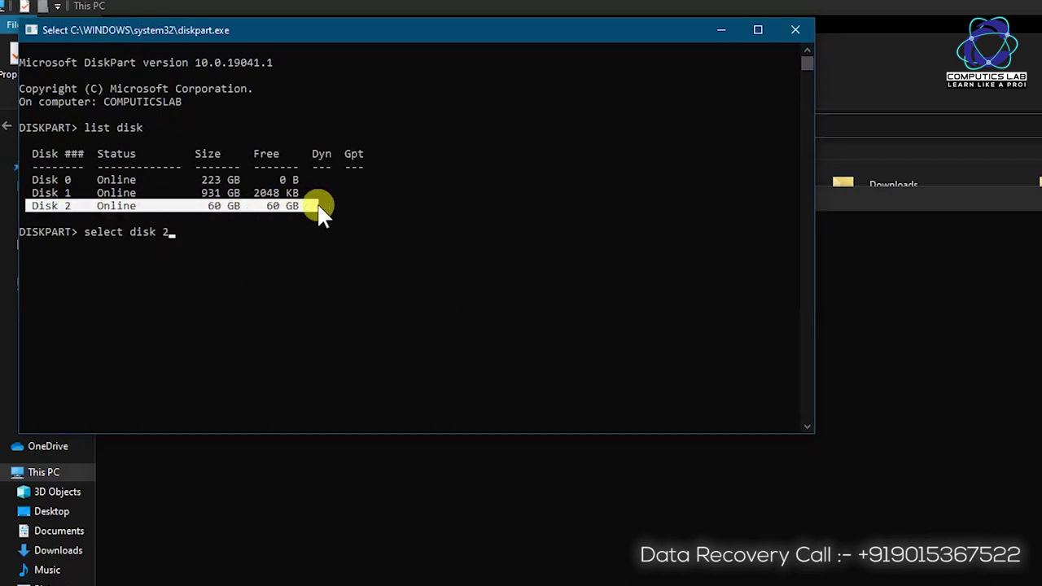
left_click(317, 254)
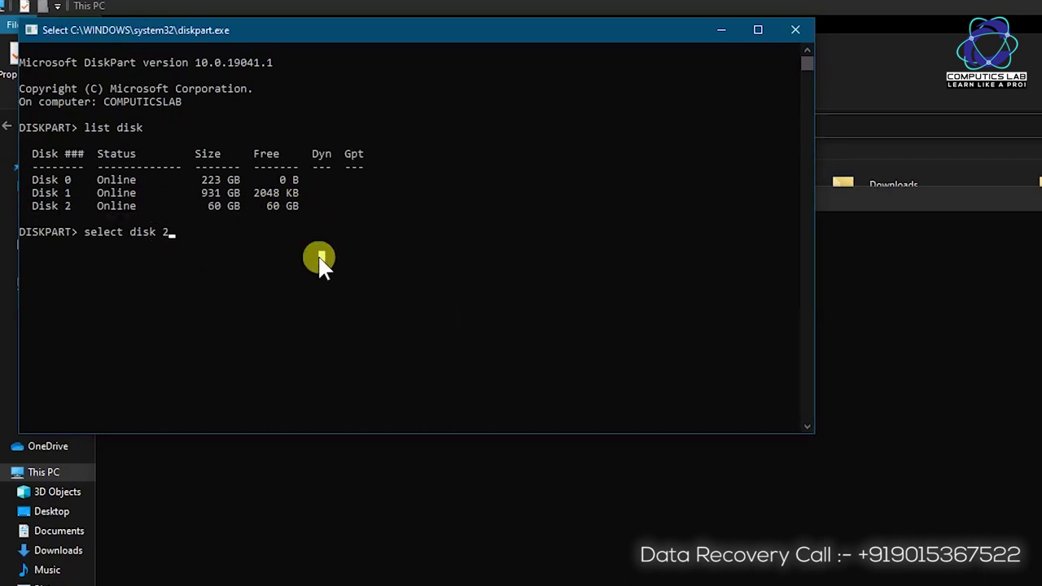
key("Return")
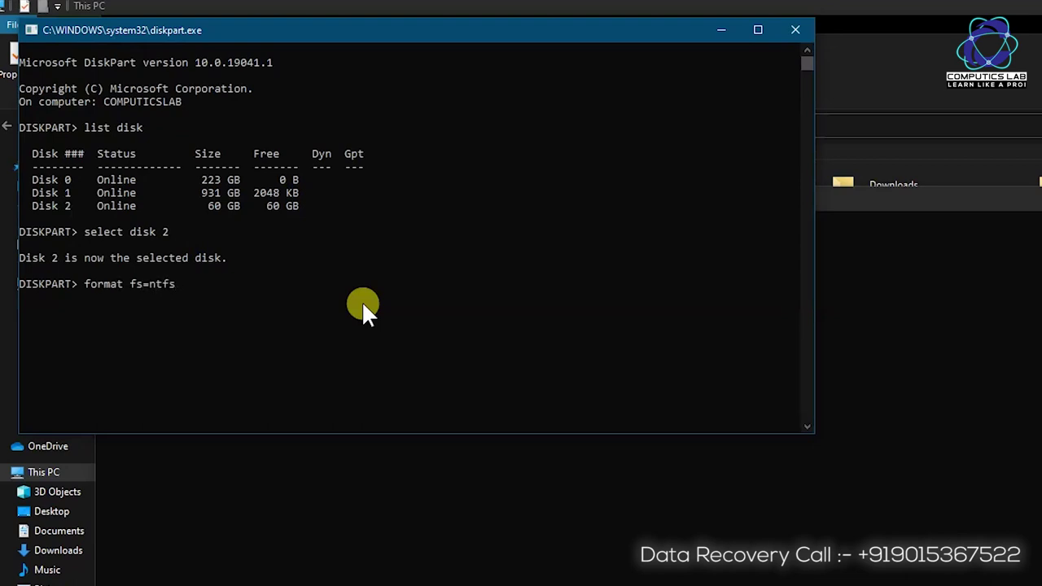
Try to format the selected disk with format fs=ntfs quick and list its partitions with list partition
type("uick")
key("Return")
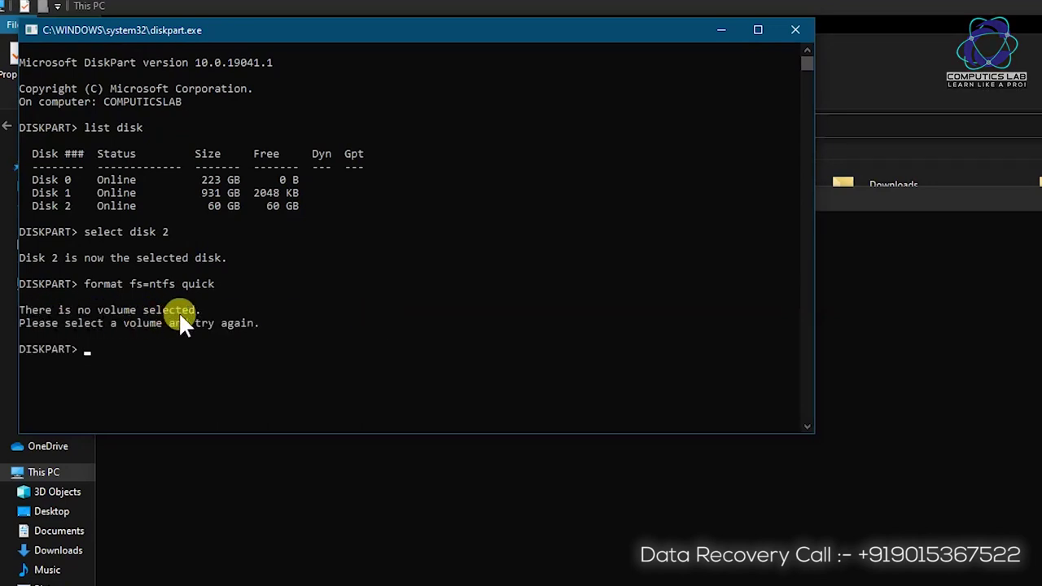
type("list partition")
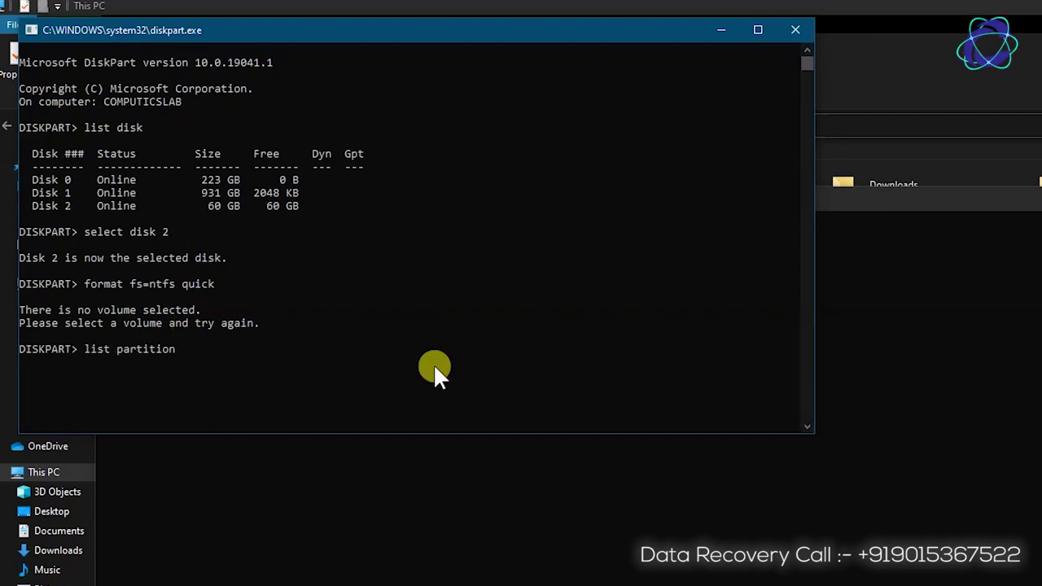
key("Return")
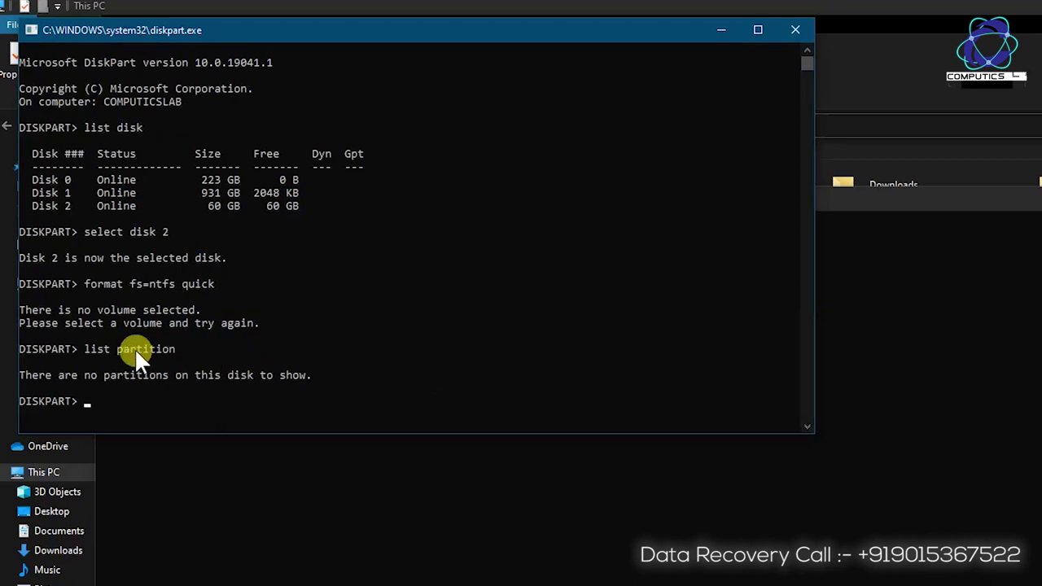
Create a primary partition on the selected disk with the command create partition primary
scroll(377, 354, "down", 1)
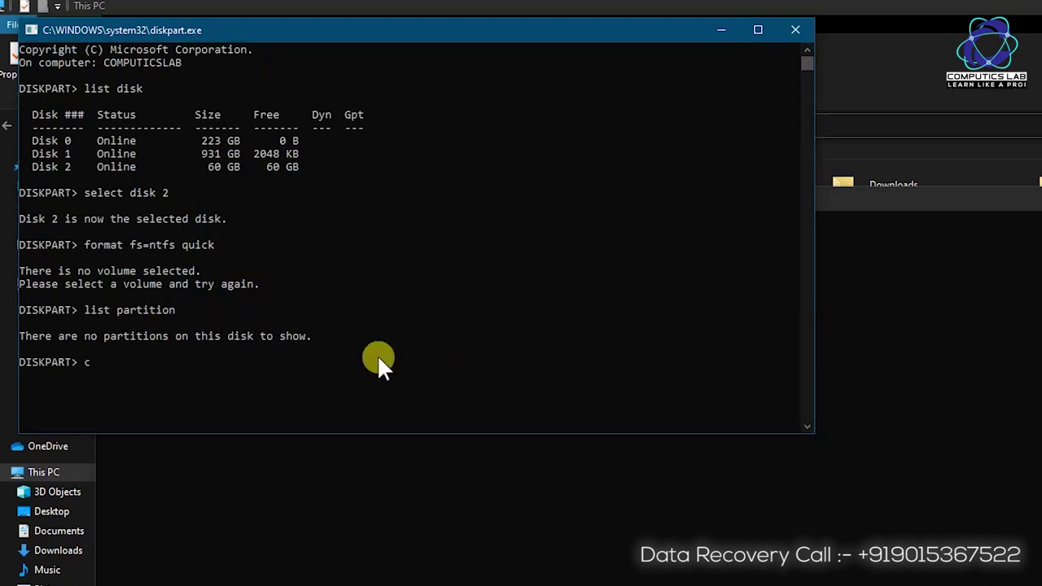
type("create partition primary")
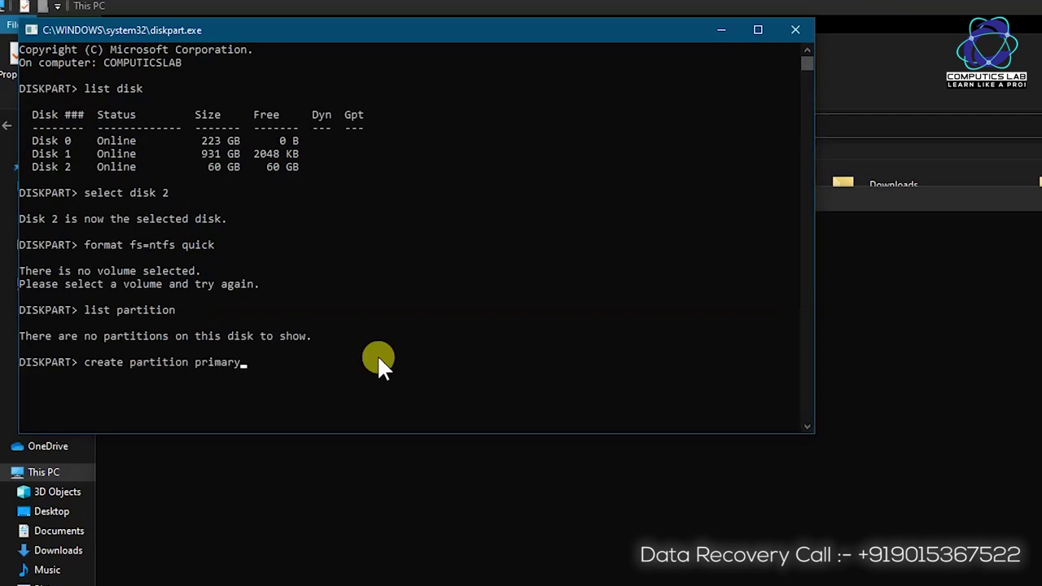
left_click_drag(85, 194, 187, 194)
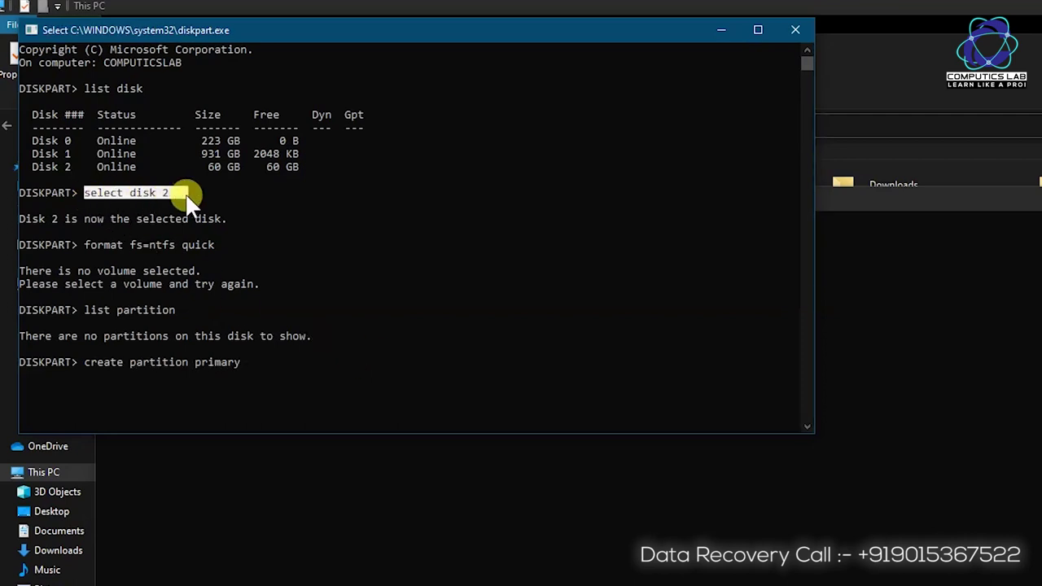
left_click_drag(85, 362, 252, 362)
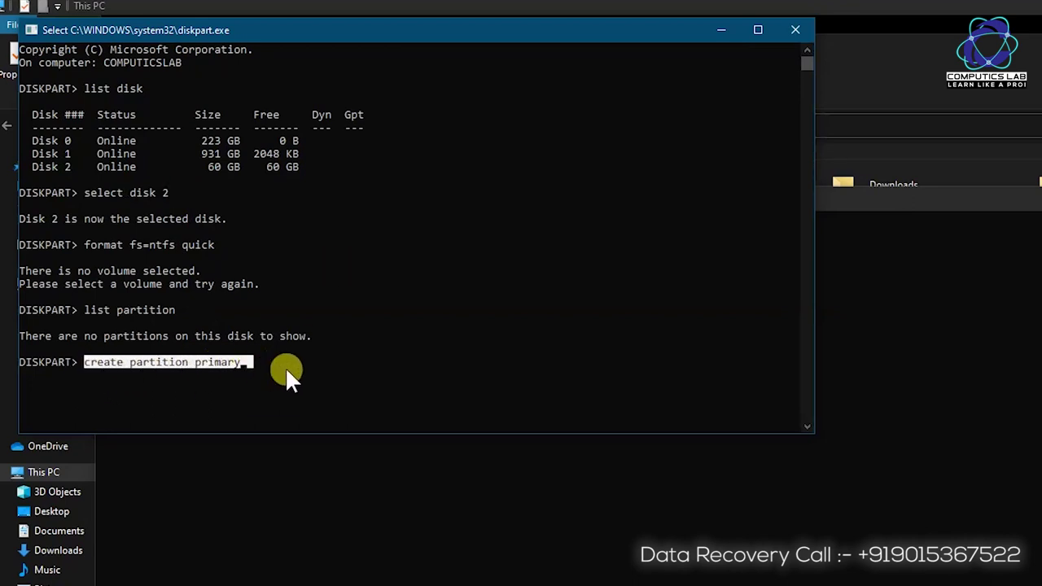
left_click(284, 367)
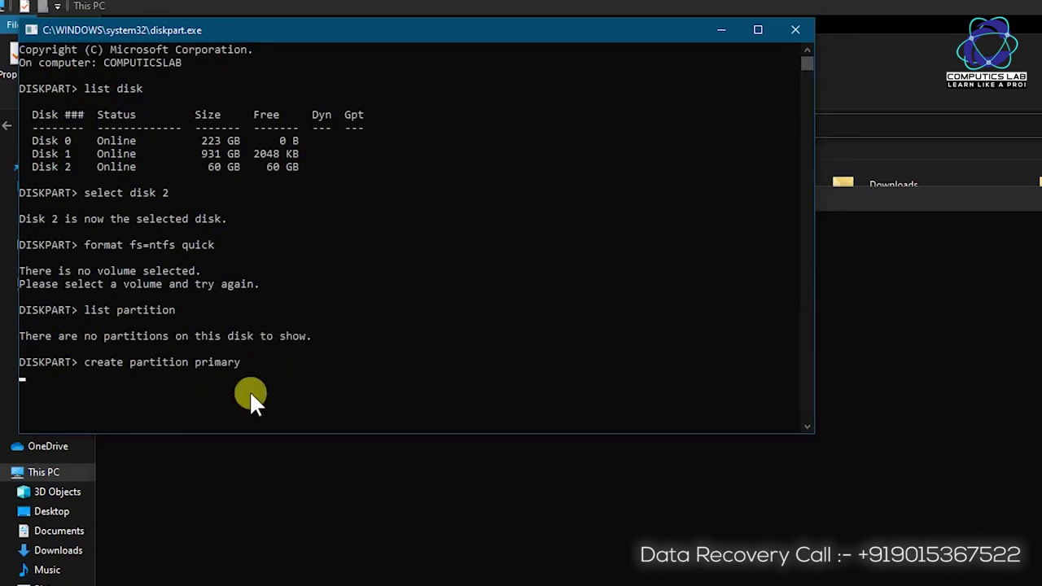
key("Return")
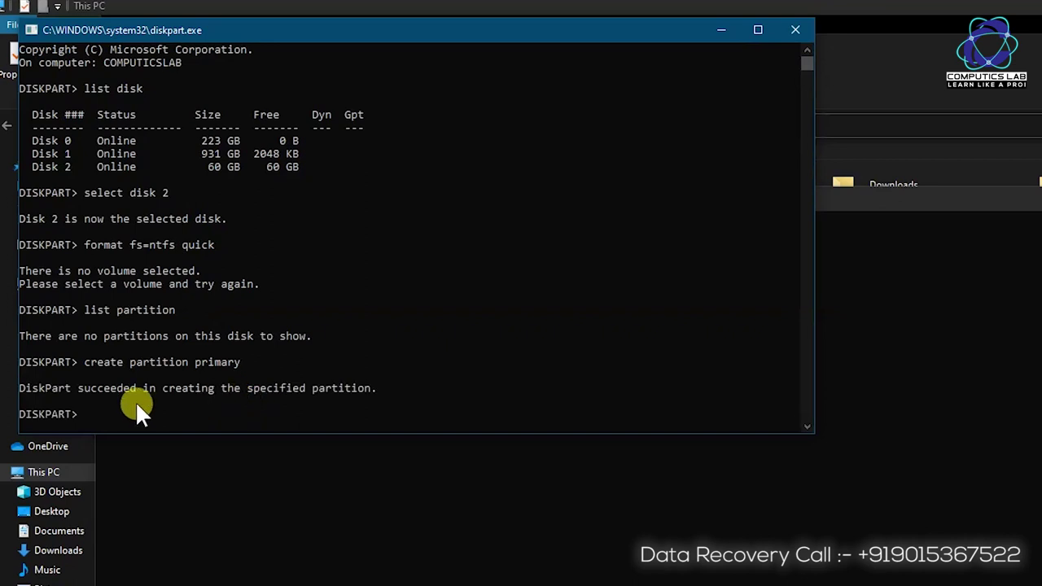
left_click(48, 388)
left_click_drag(48, 388, 321, 389)
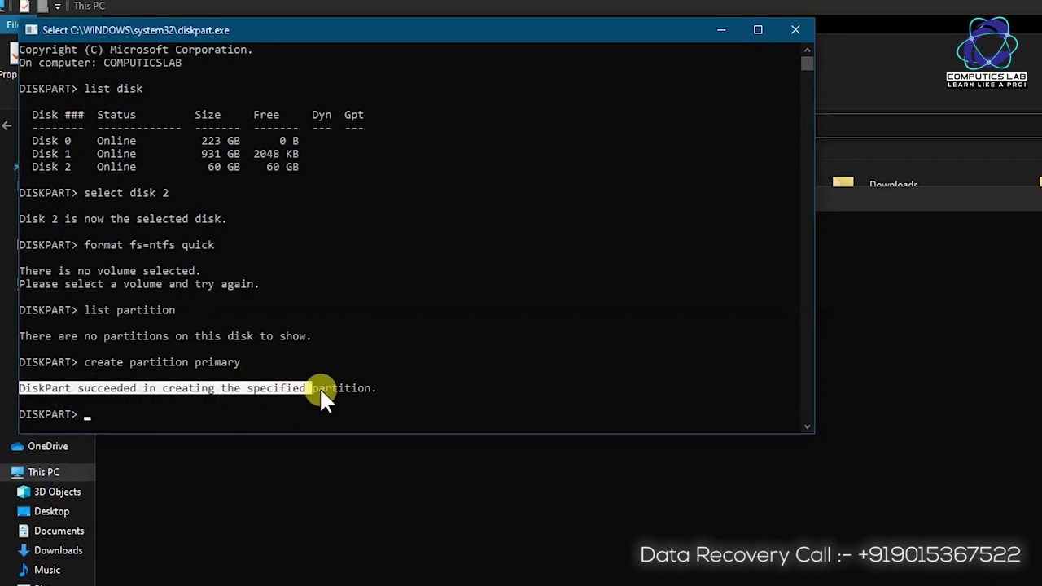
left_click(398, 397)
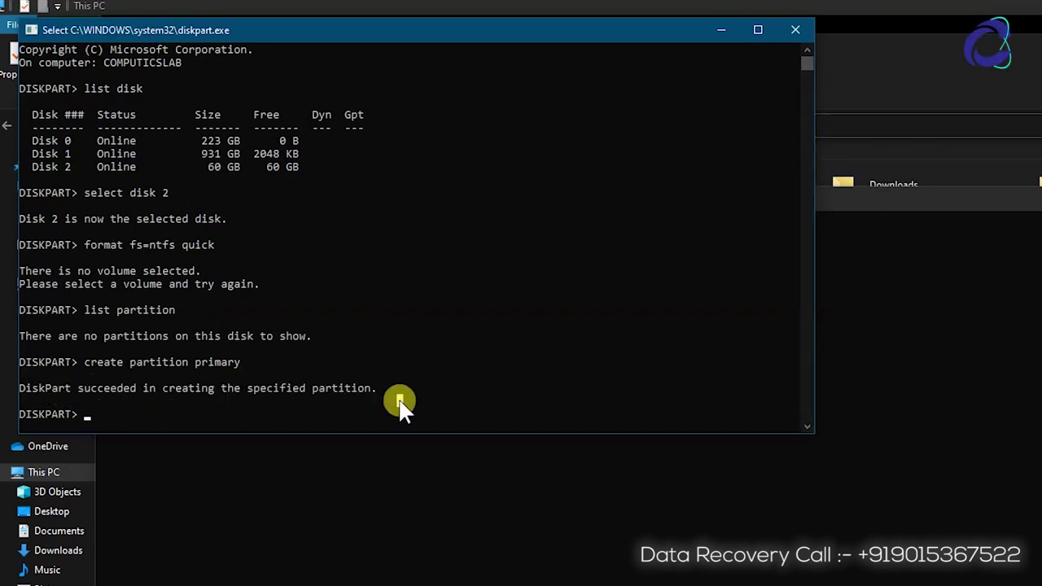
Quick-format the new primary partition as NTFS with the command format fs=ntfs quick
scroll(400, 404, "down", 1)
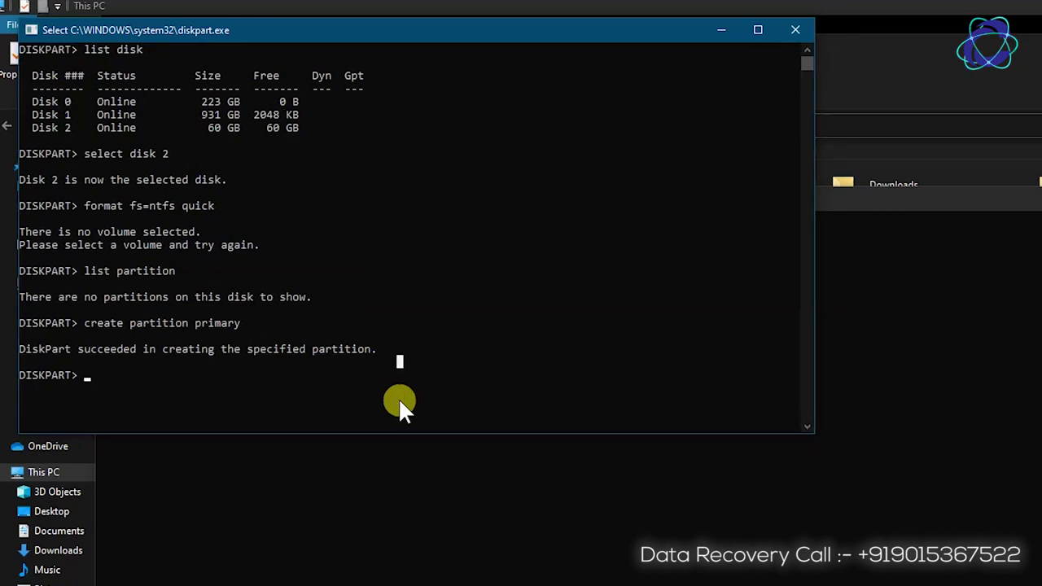
type("format fs=")
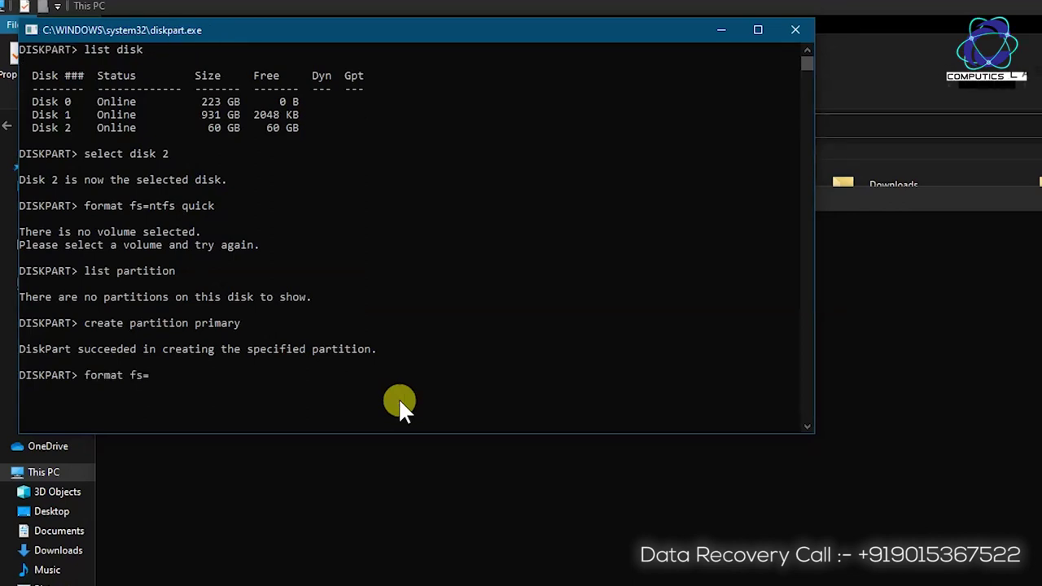
type("ntfs quick")
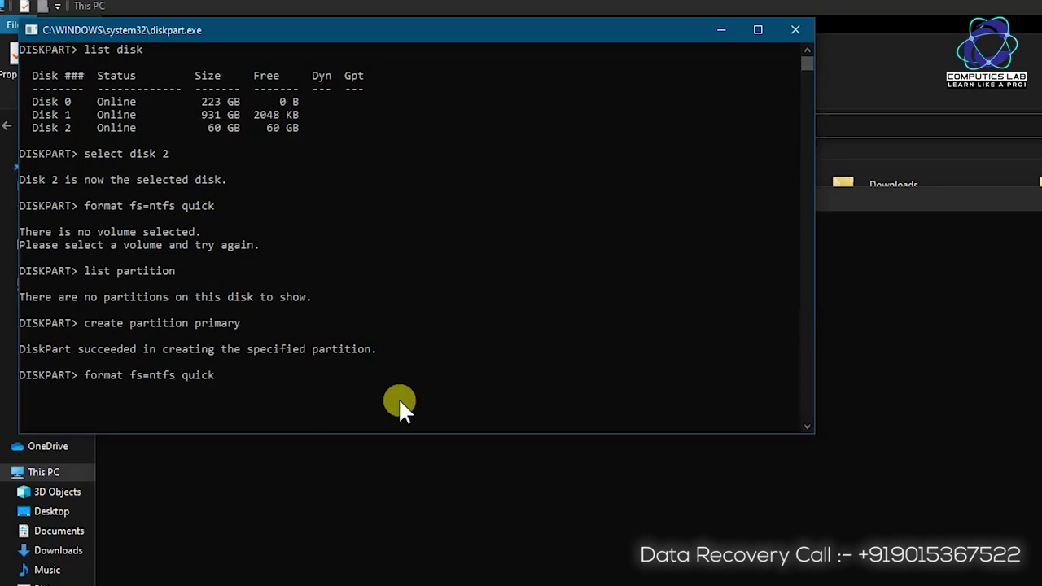
key("Return")
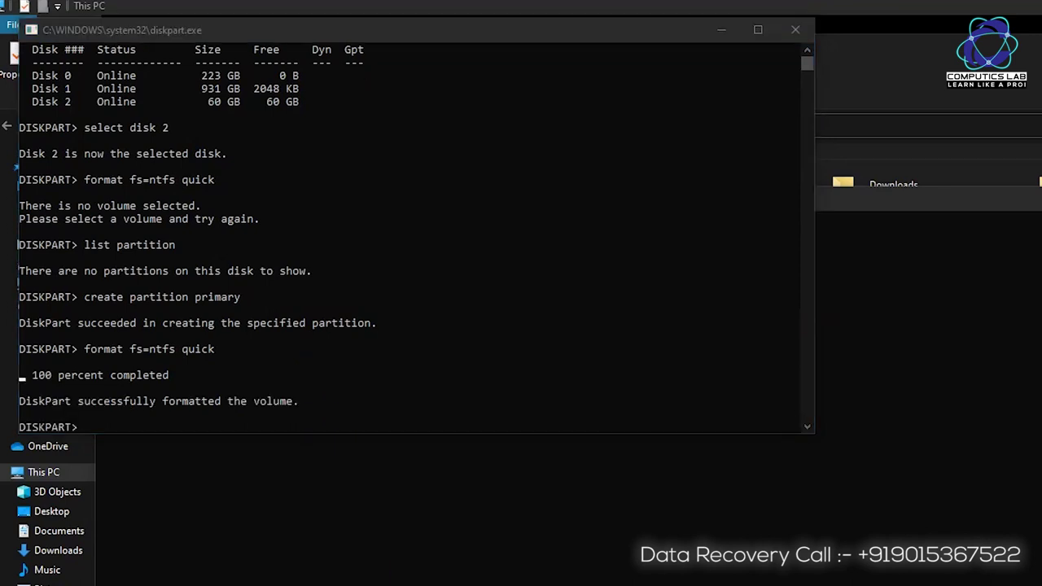
left_click(361, 400)
left_click(360, 401)
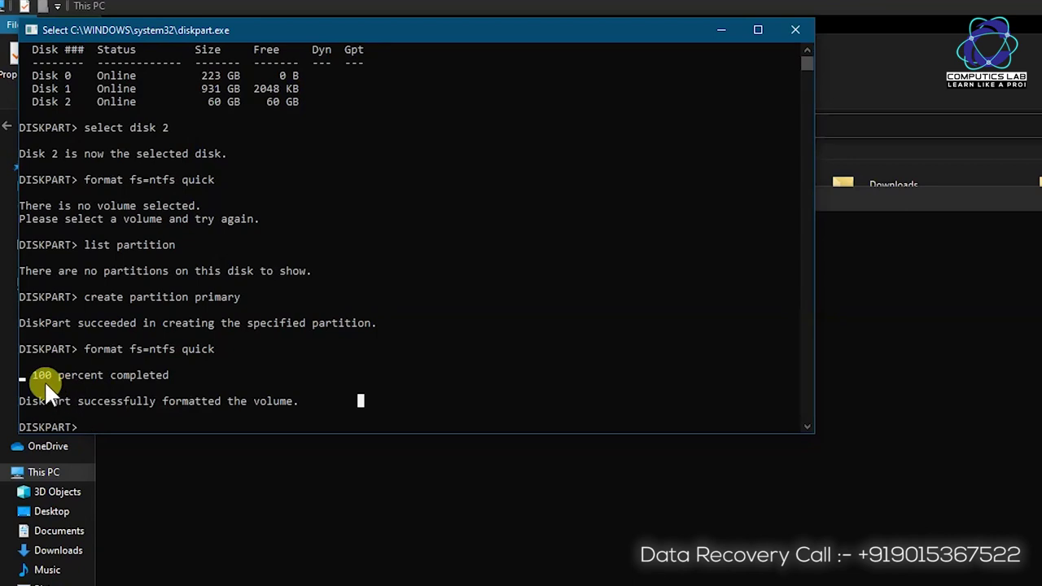
left_click_drag(22, 374, 172, 374)
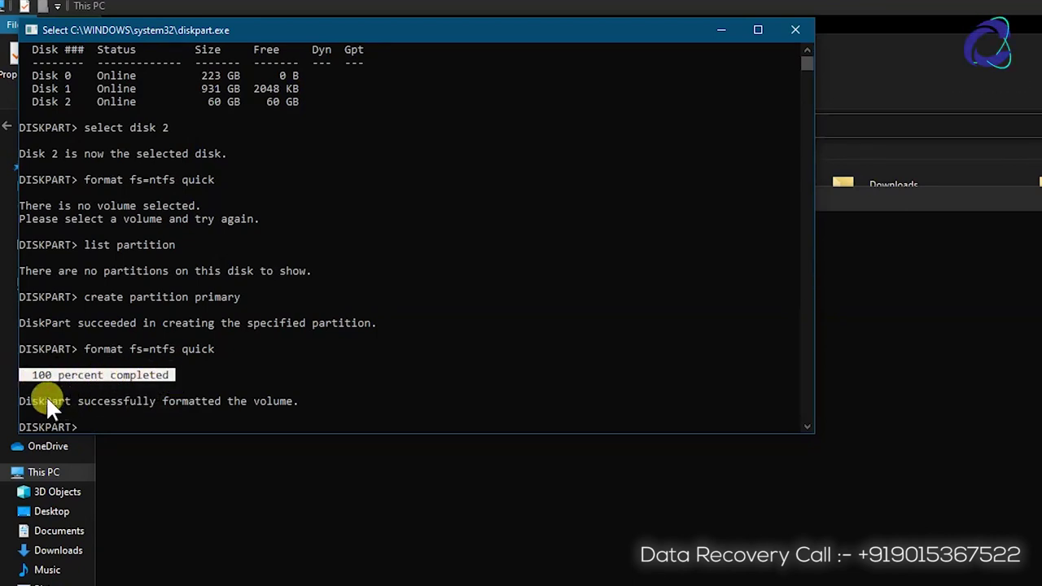
left_click_drag(25, 400, 295, 401)
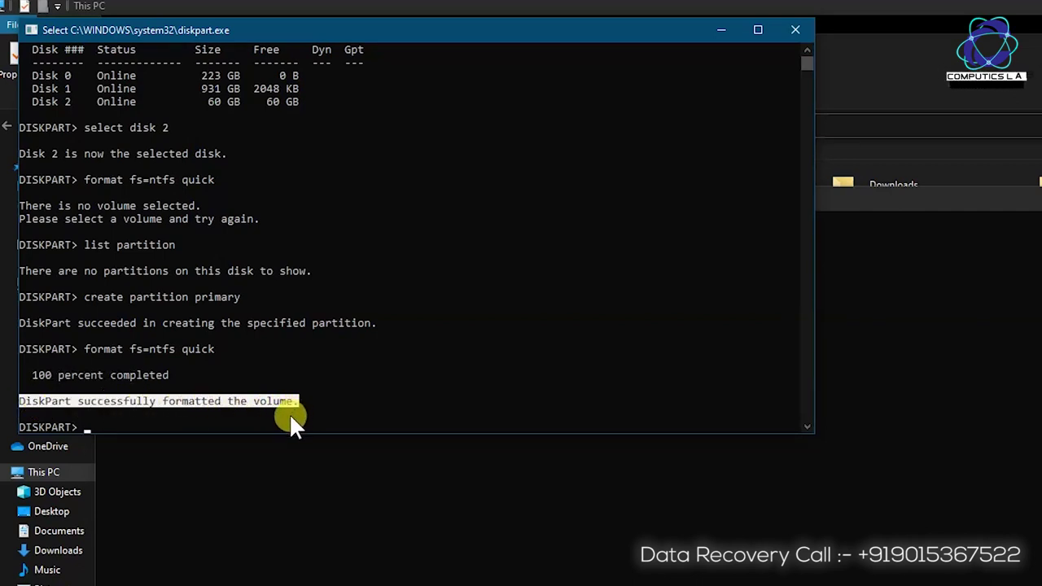
Enter the assign command to give the formatted volume a drive letter
left_click(289, 413)
type("assi")
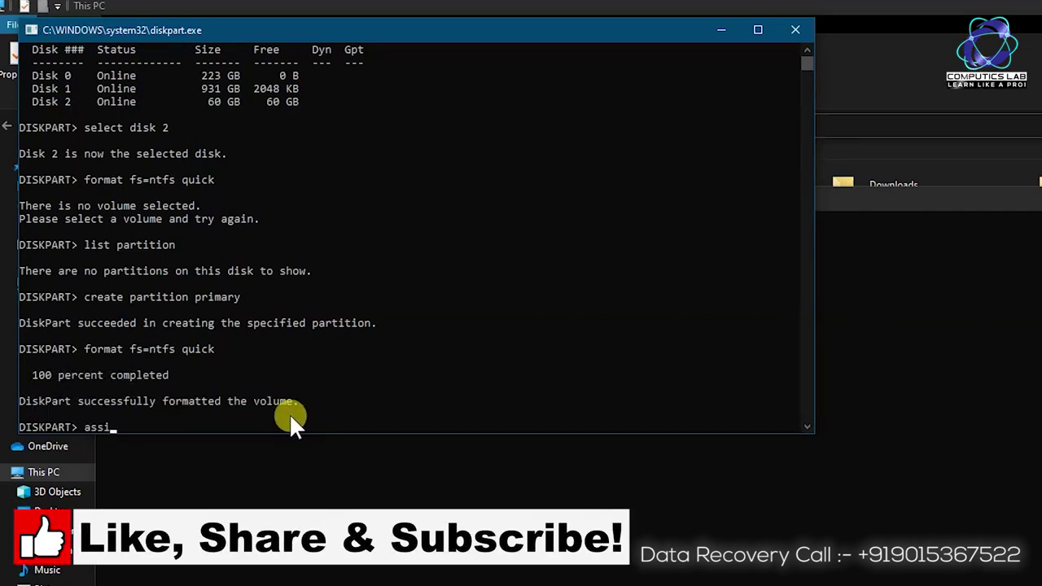
type("gn")
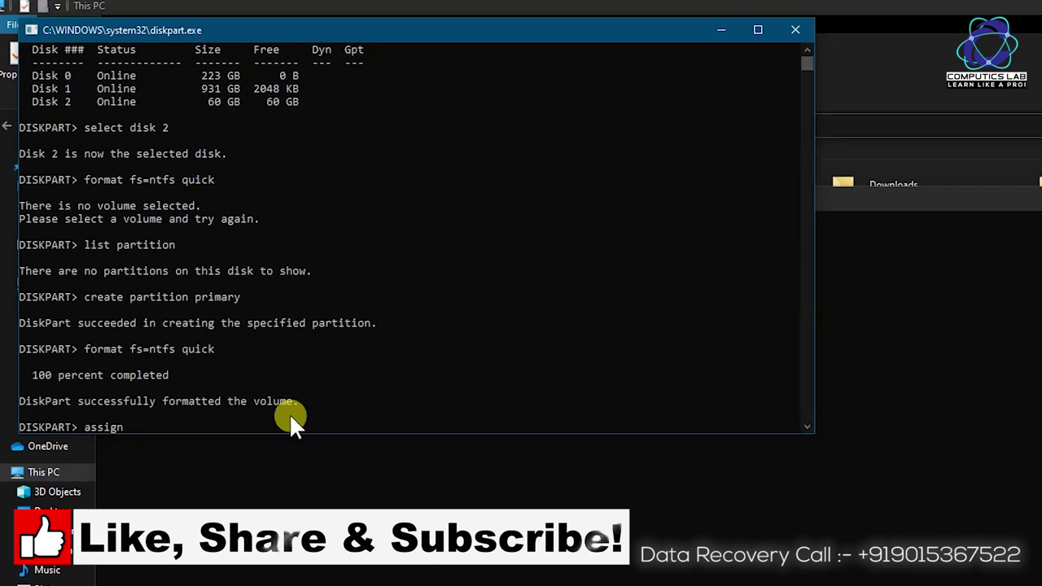